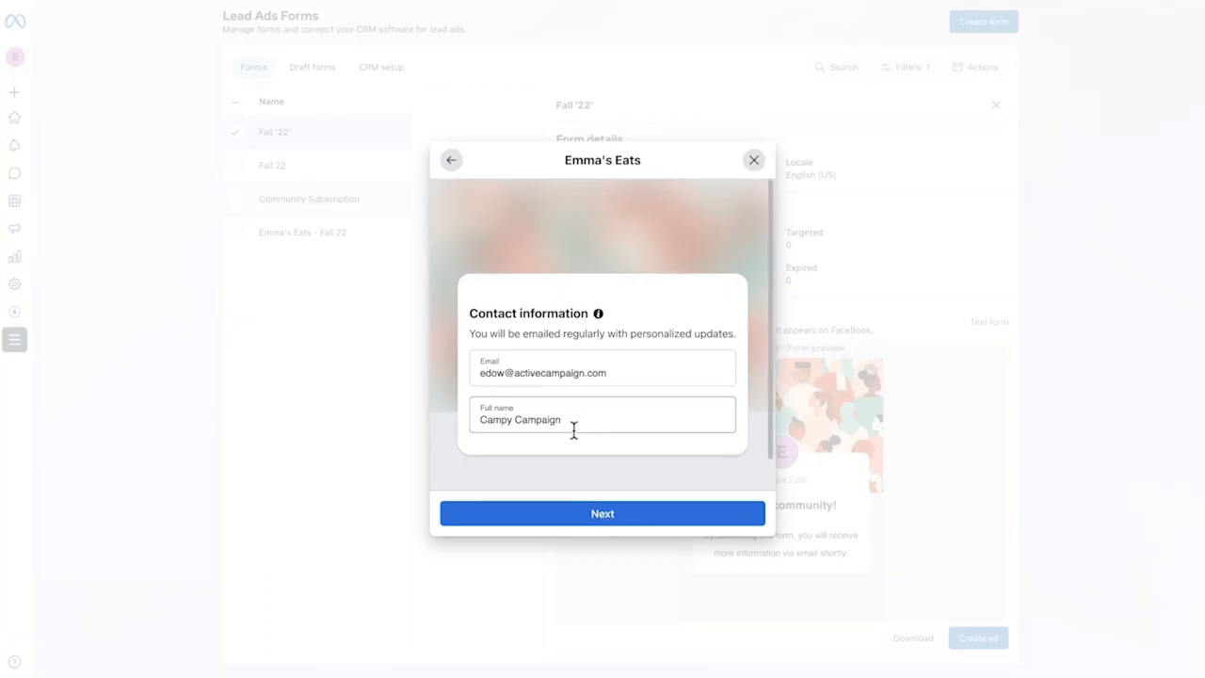
- Replace the contact's full name in the lead ad test form and submit the form
drag(572, 427, 455, 423)
text(Campy)
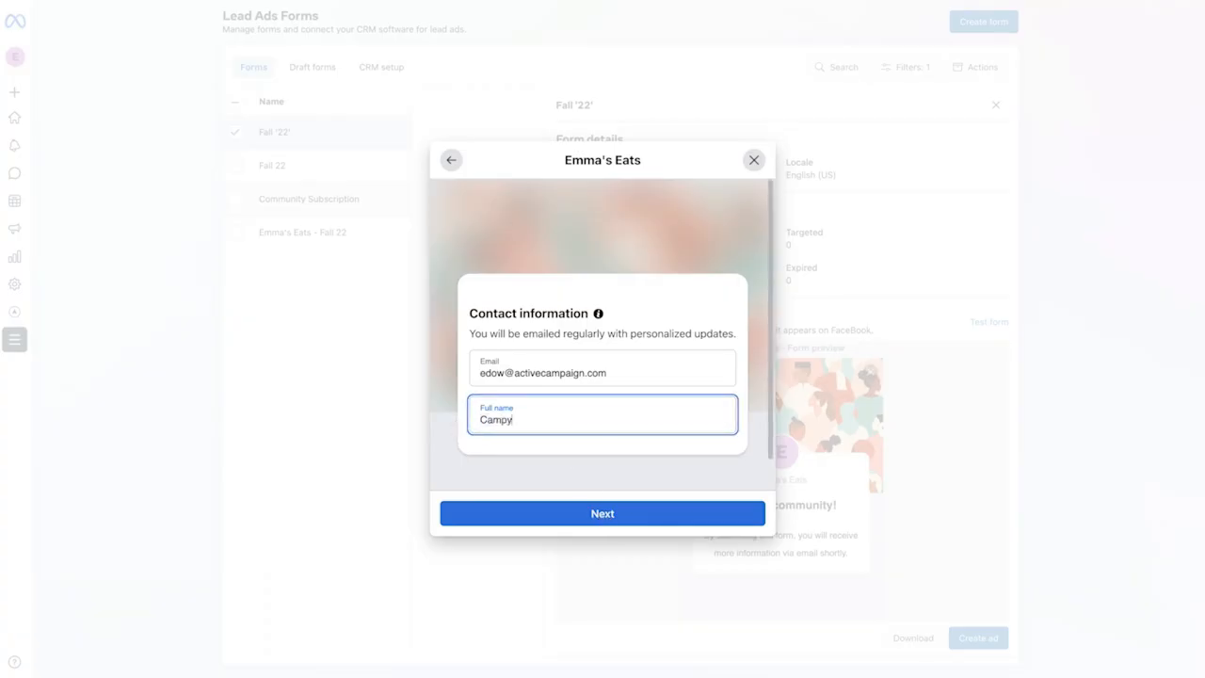
text( Campaign)
click(586, 518)
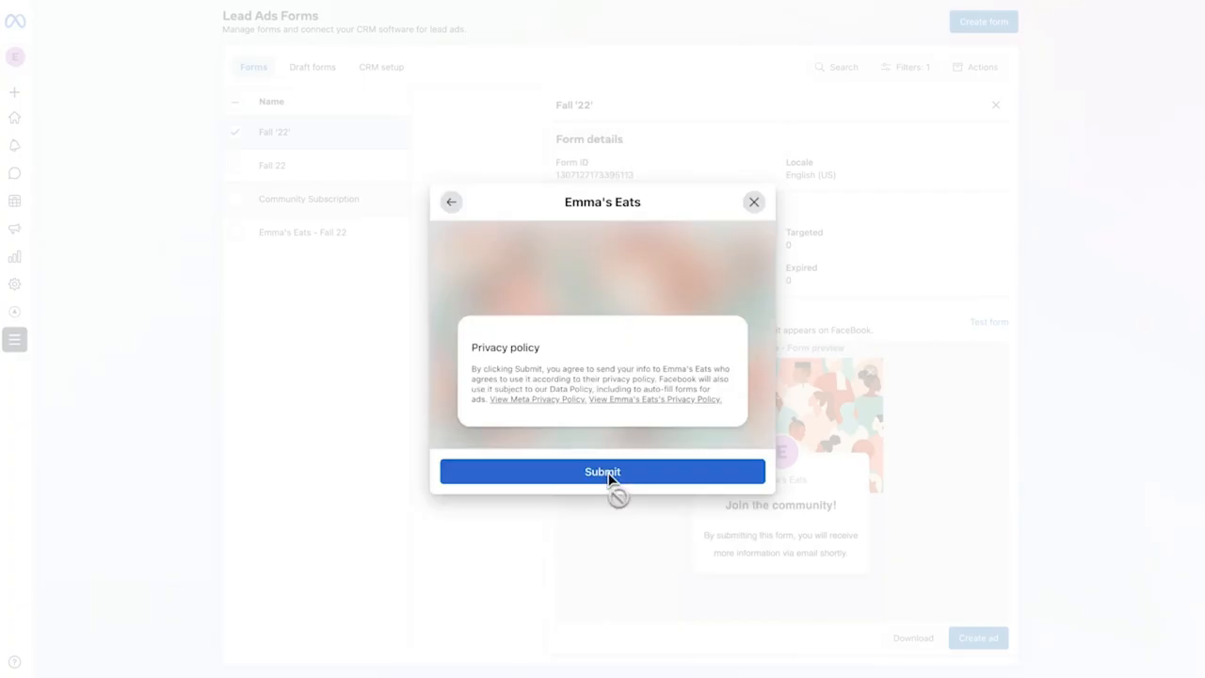
click(609, 473)
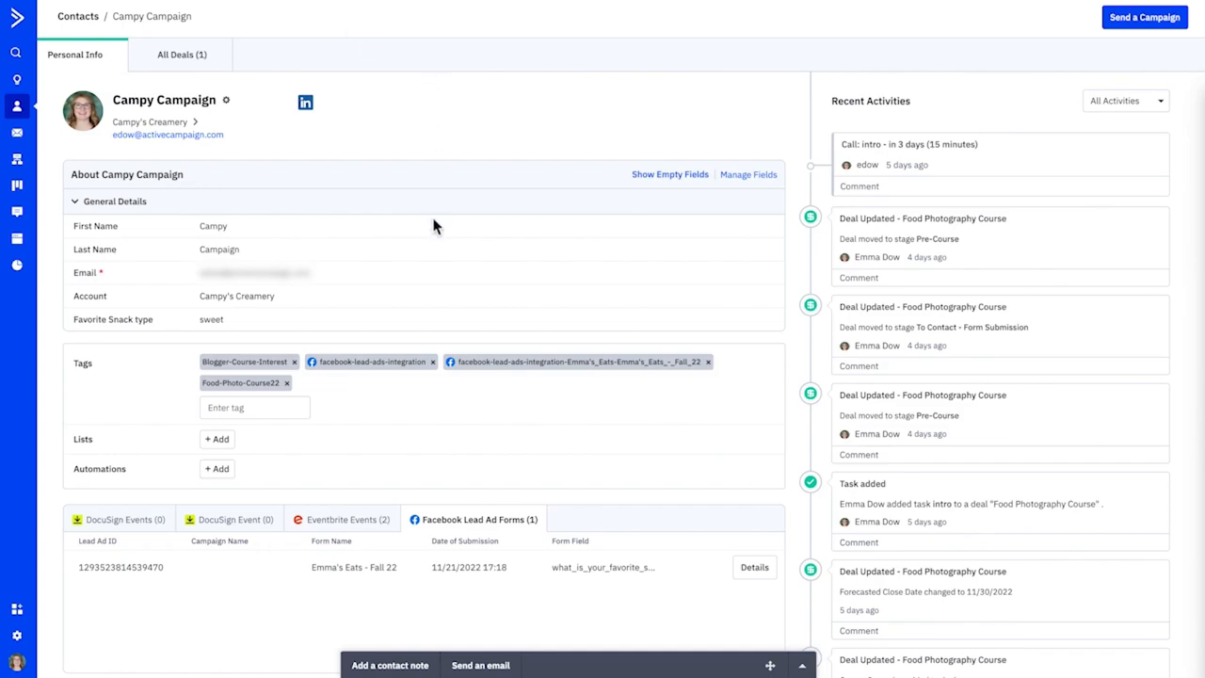
- In ActiveCampaign, open the details of the contact's "Emma's Eats - Fall 22" Facebook lead ad submission
scroll(431, 216, down, 1)
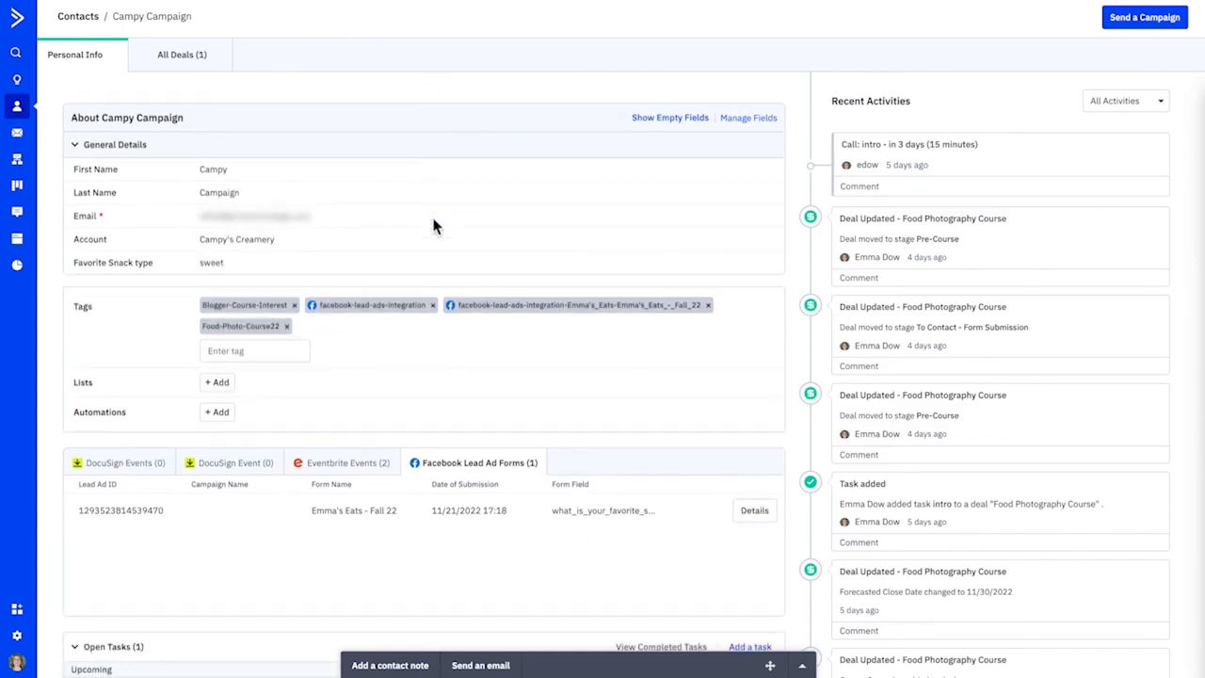
click(757, 517)
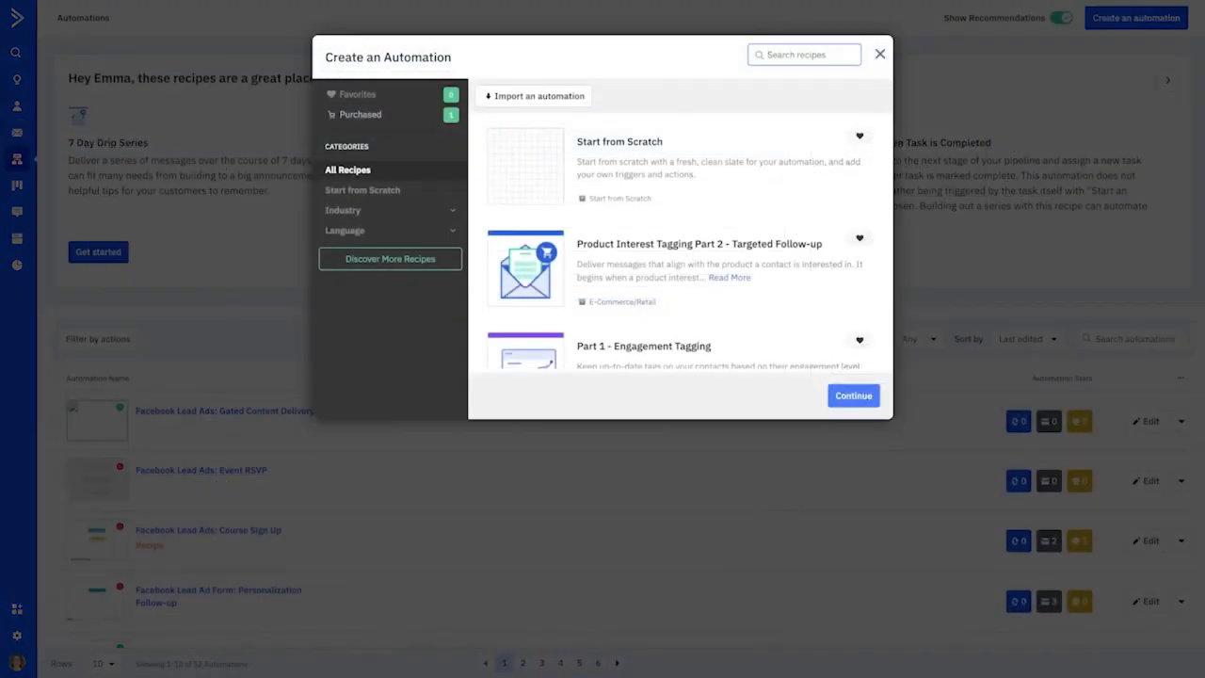
- Search the automation recipes for "Facebook Lead Ad" and create an automation from "Facebook Lead Ads: Gated Content Delivery"
text(F)
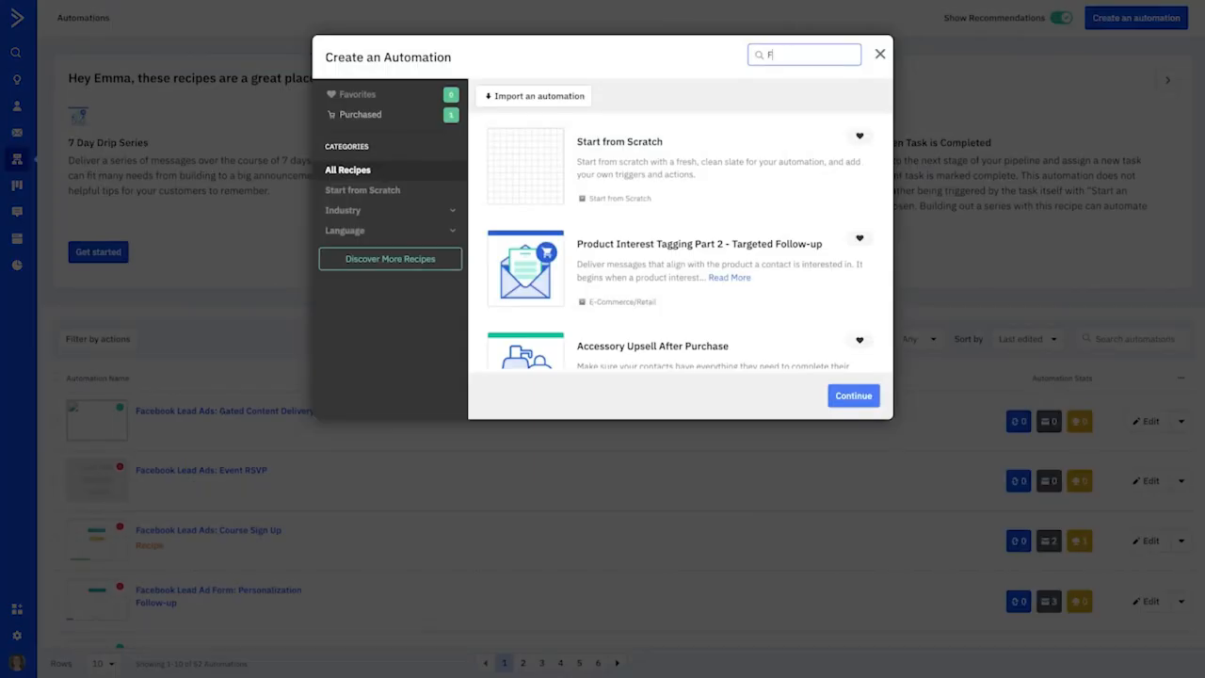
text(acebo)
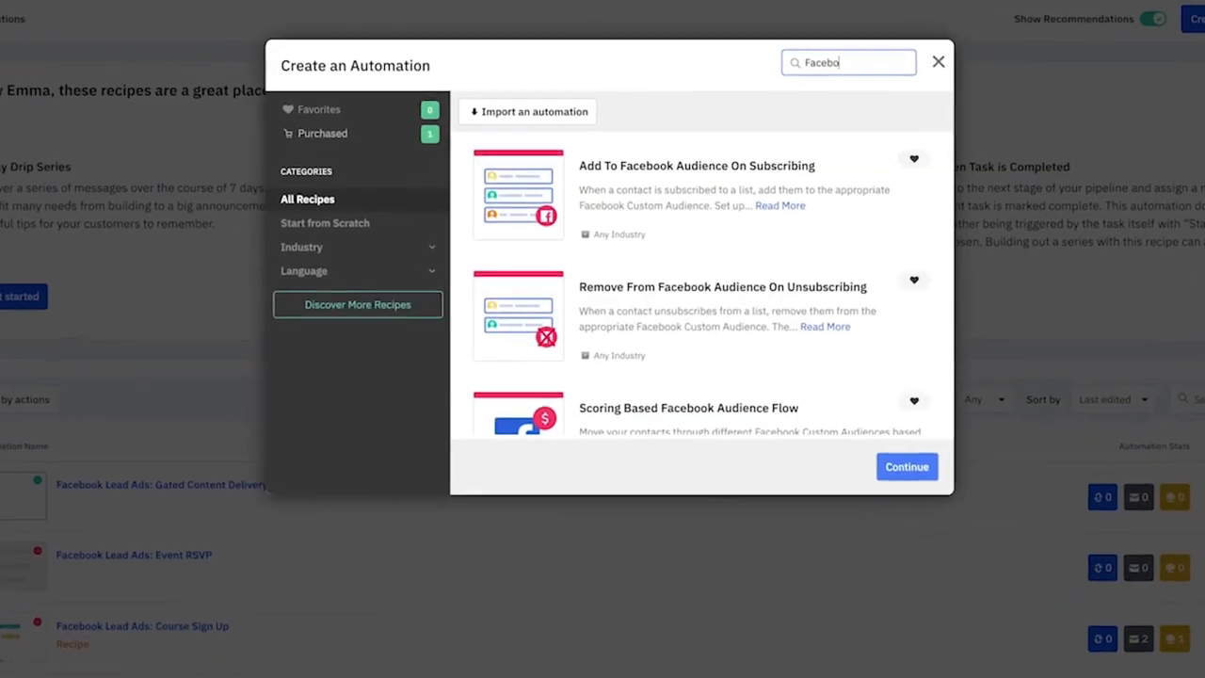
text(ok Lead Ads)
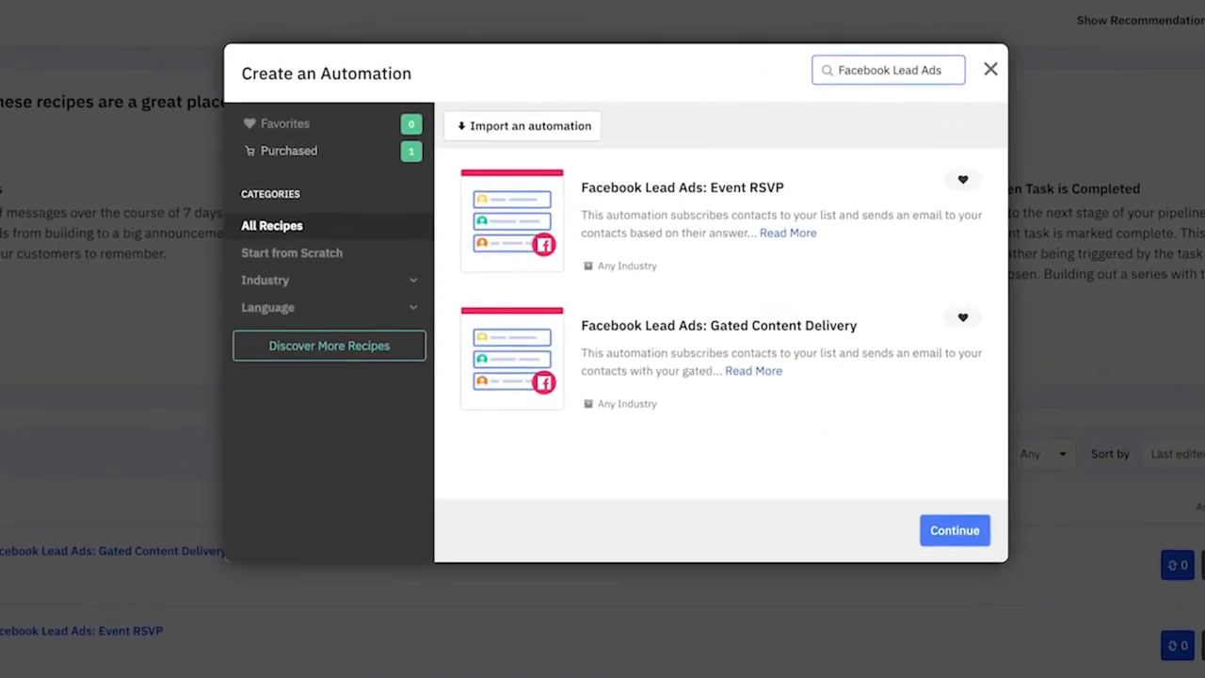
key(BackSpace)
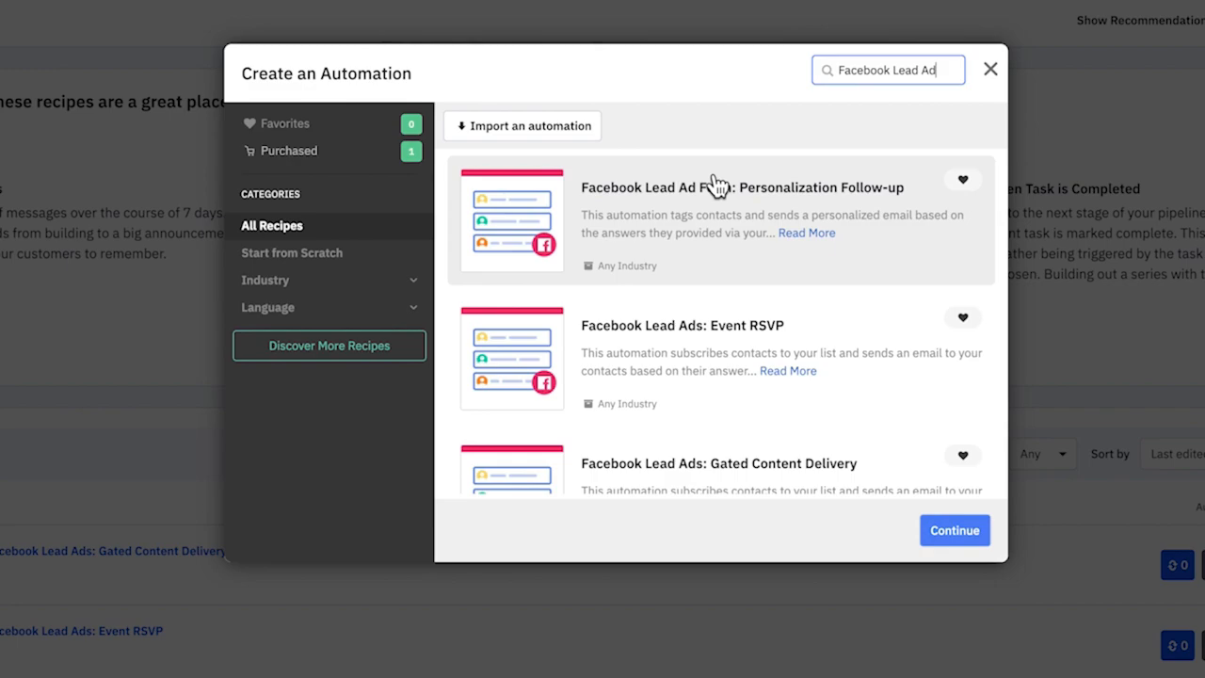
scroll(713, 184, down, 1)
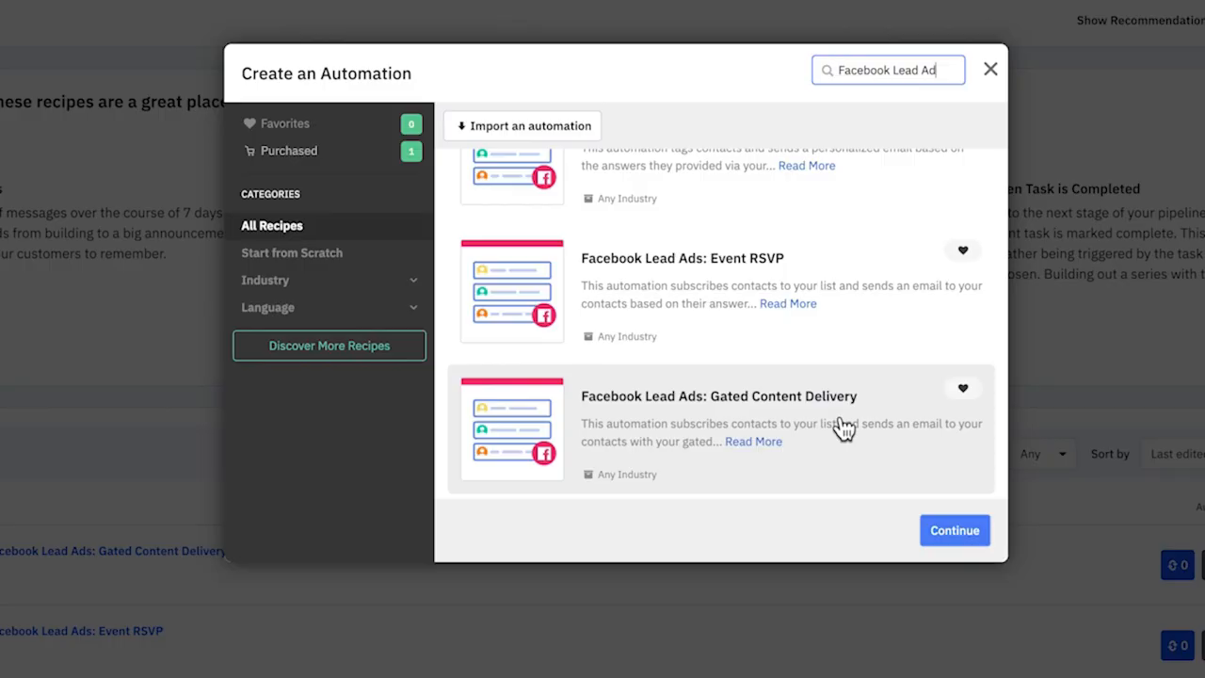
click(904, 414)
click(962, 534)
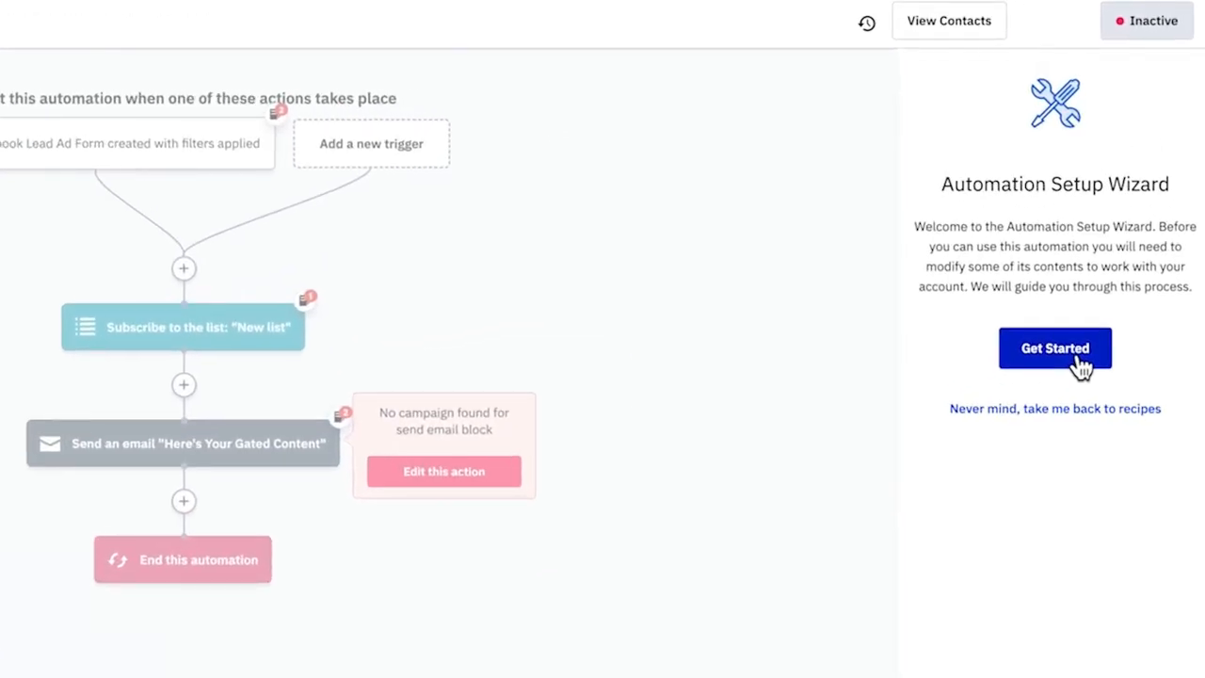
- Run the setup wizard with "New list" as the list to subscribe to, and check the note on the subscribe action
click(1078, 366)
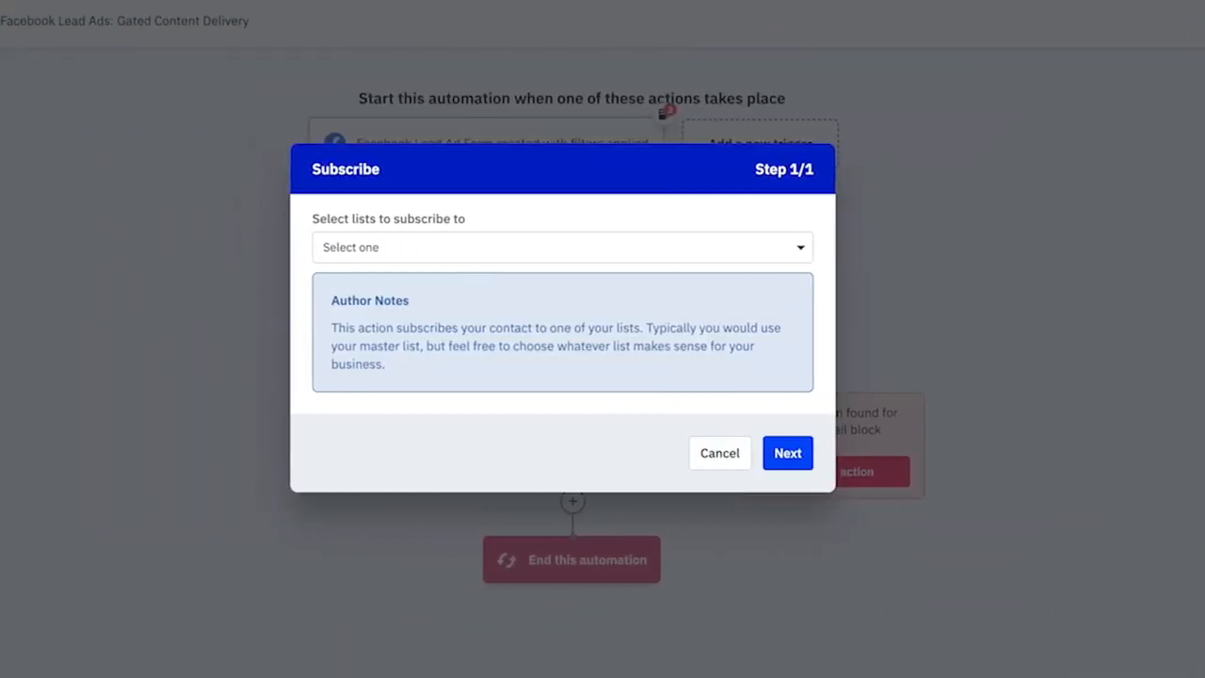
click(732, 254)
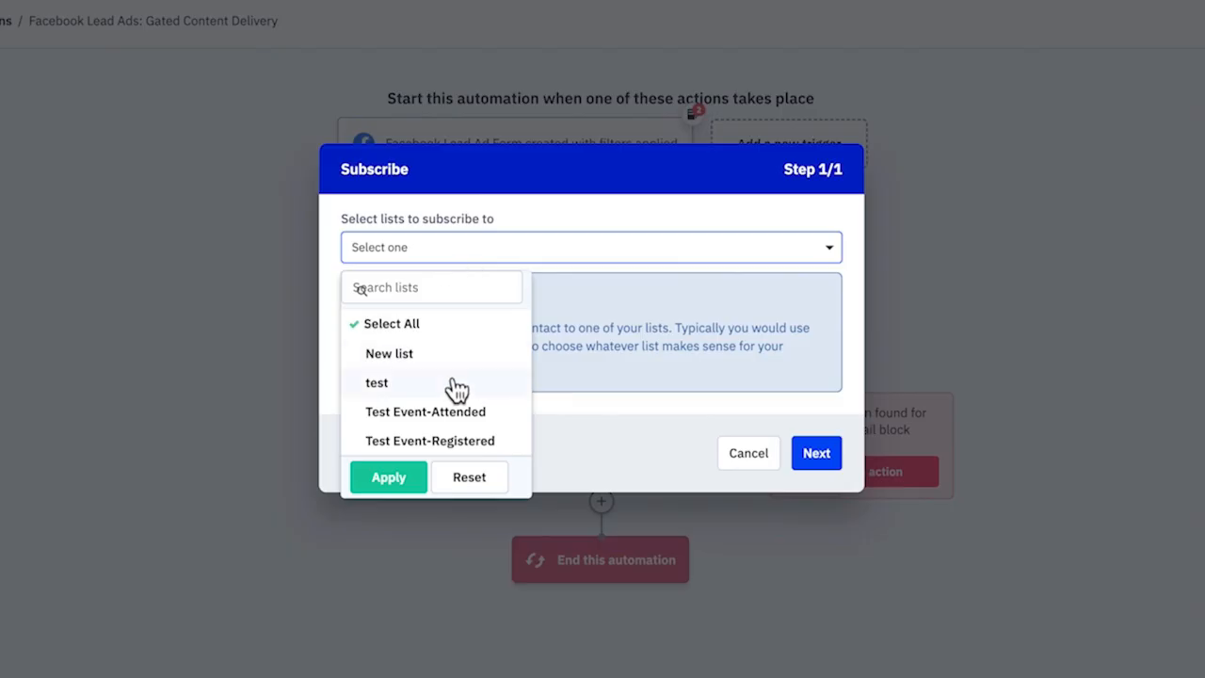
click(454, 426)
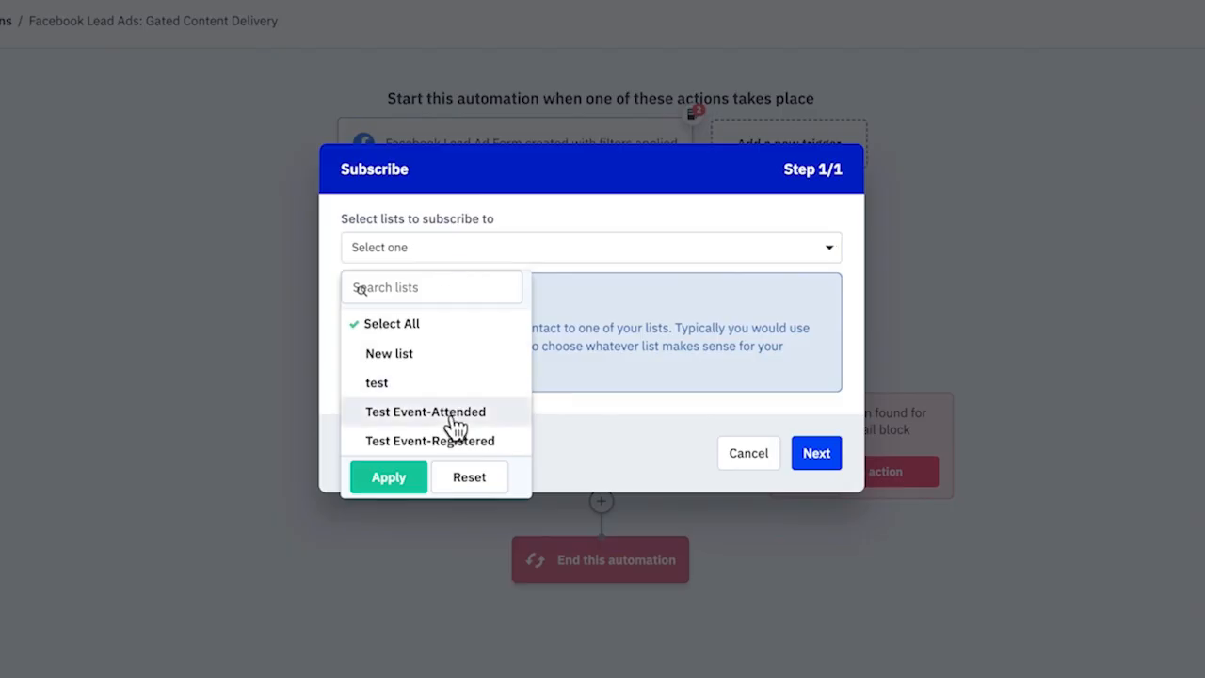
click(462, 327)
click(454, 355)
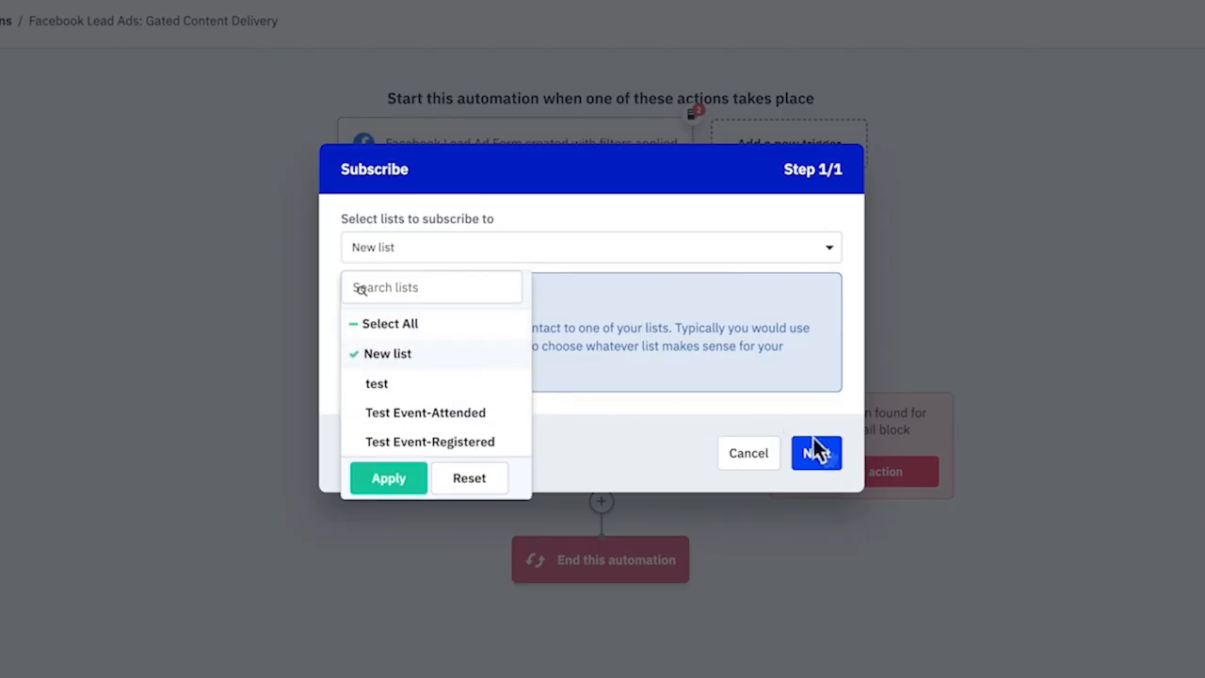
click(834, 462)
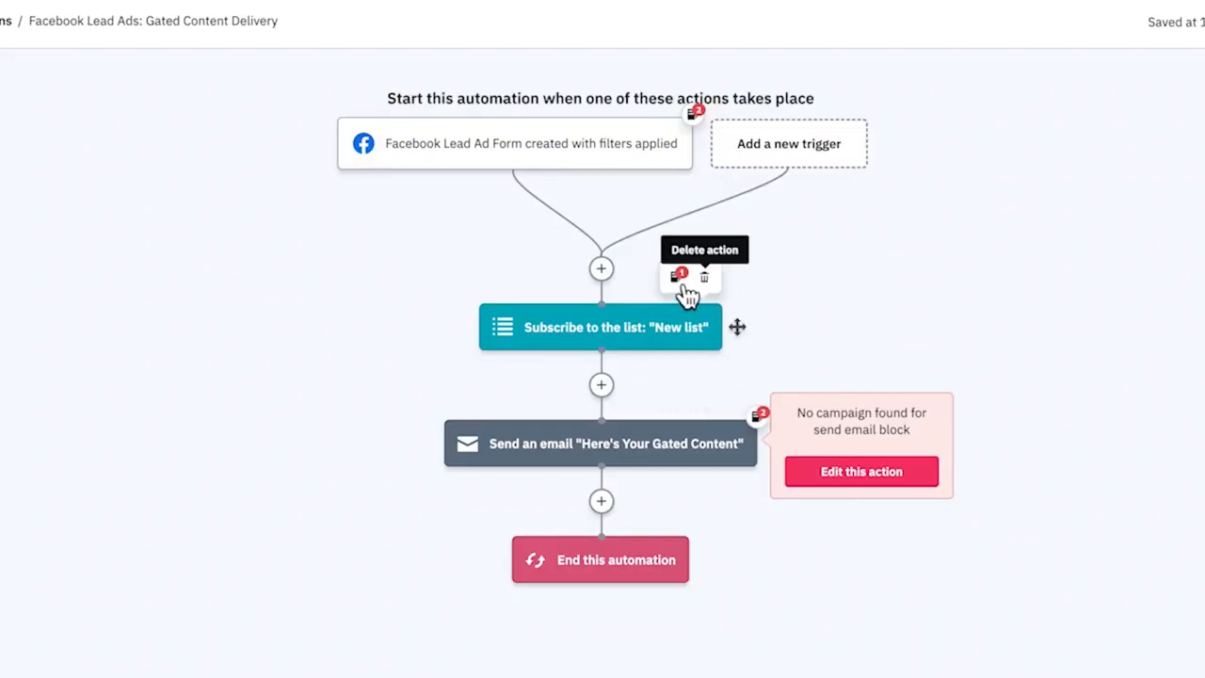
click(687, 281)
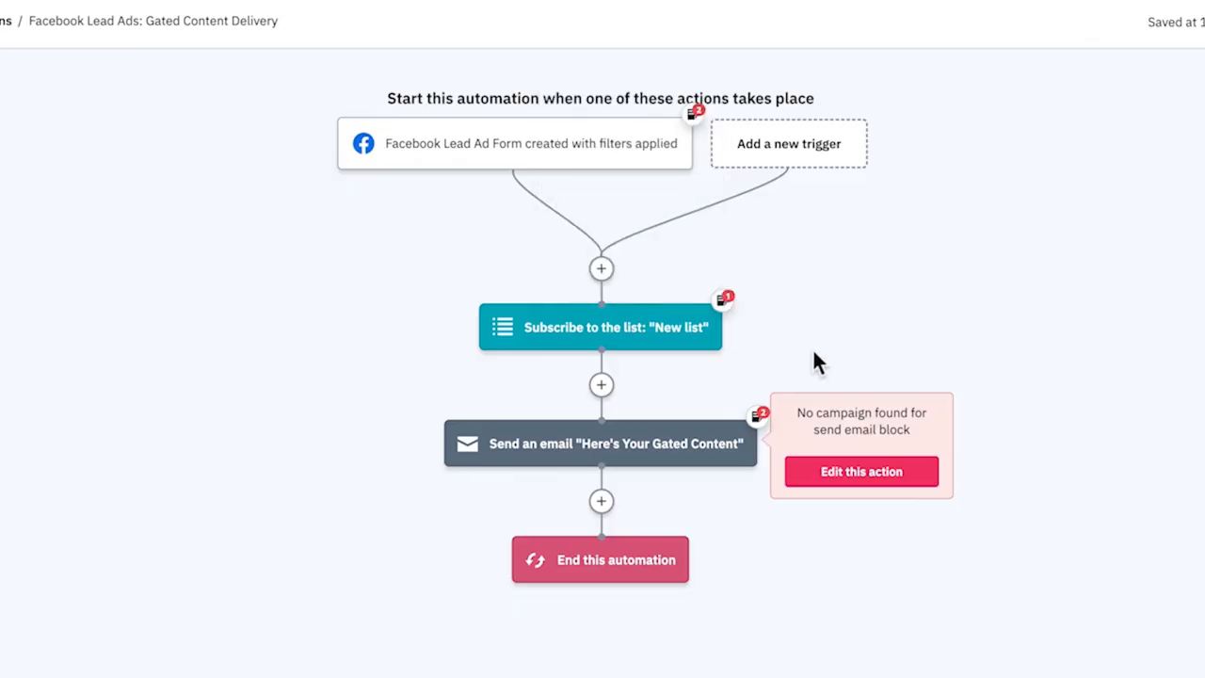
click(711, 392)
- Add the condition Campaign Name Is "Fall '22" to the Facebook Lead Ad Form trigger and save it
click(498, 153)
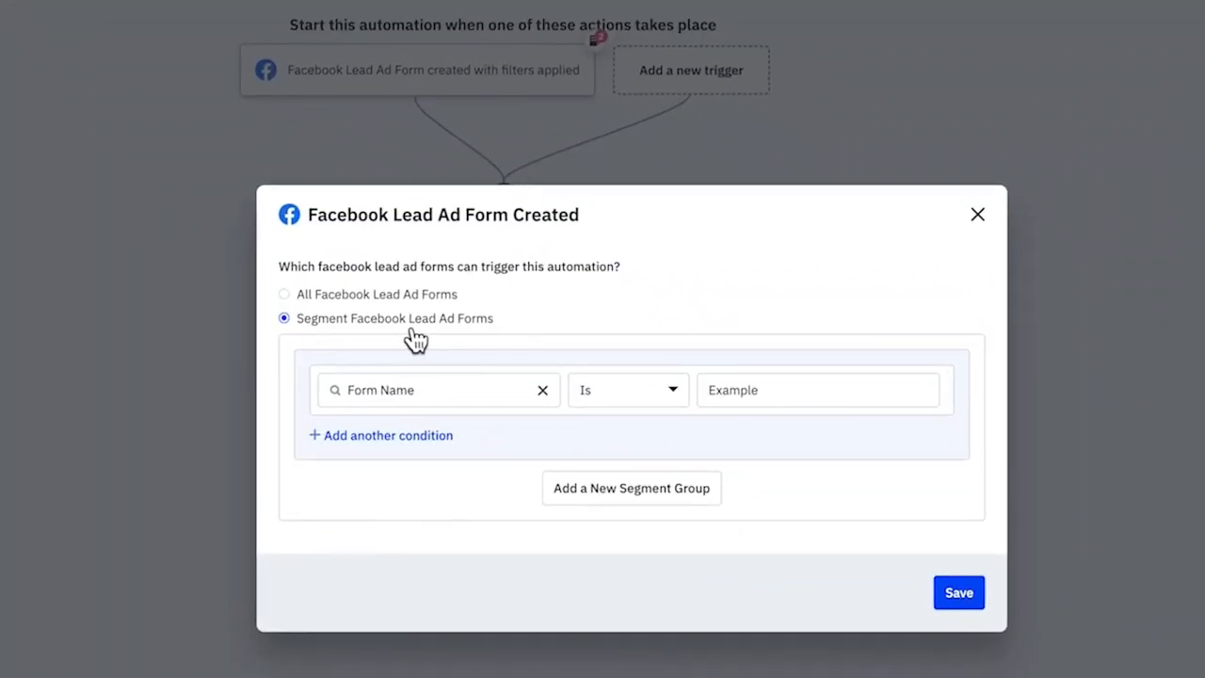
click(385, 436)
click(449, 444)
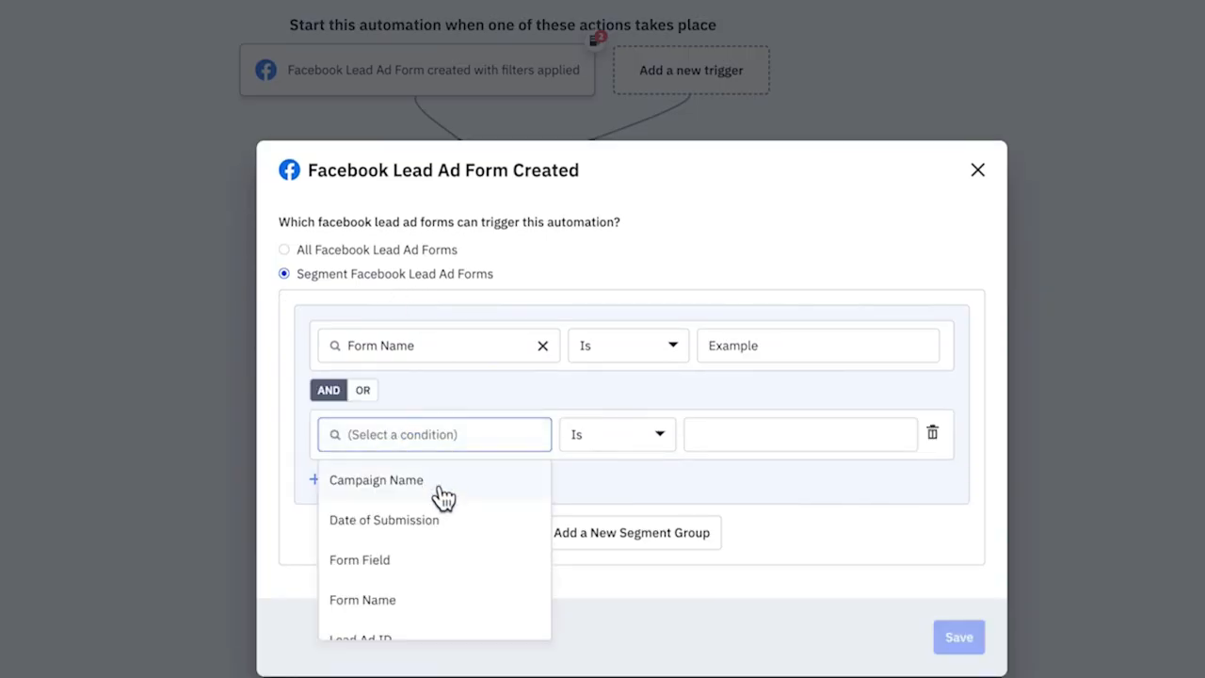
click(441, 485)
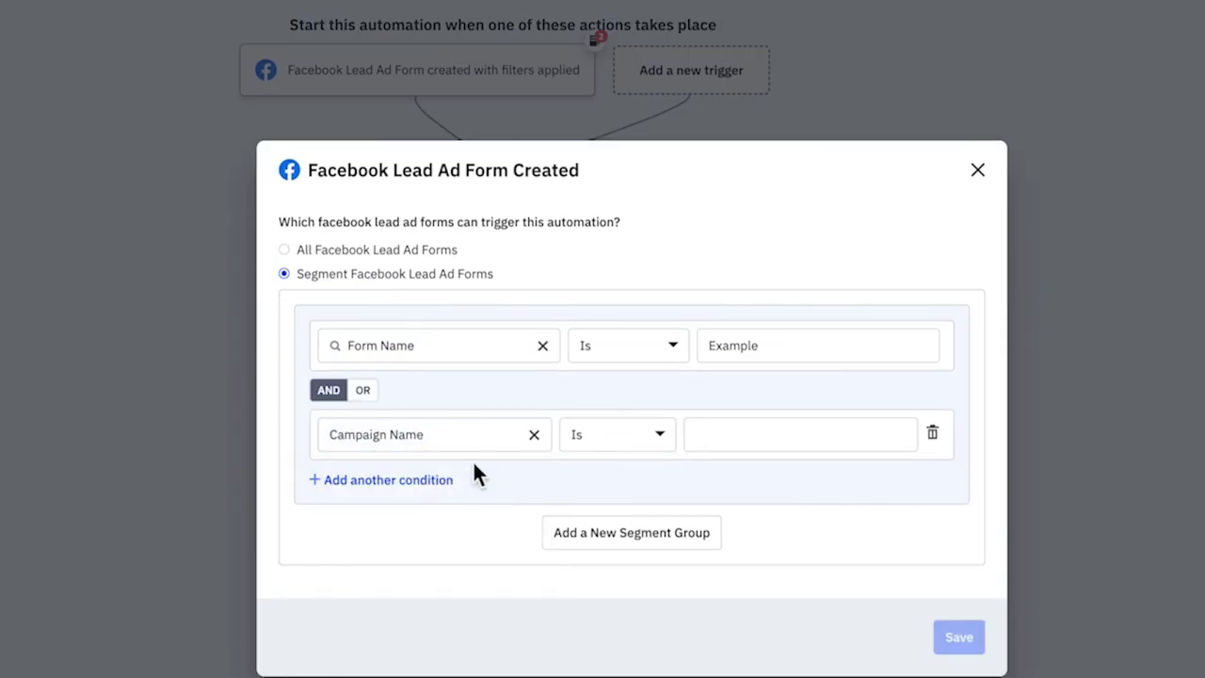
click(740, 448)
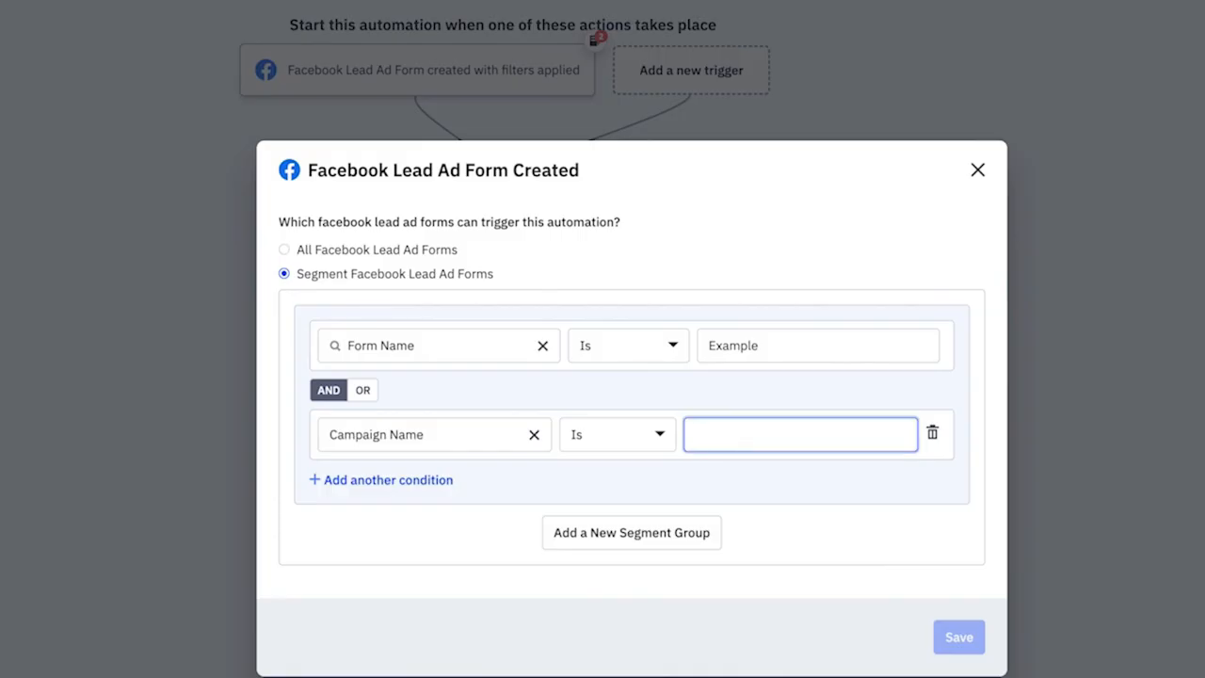
text(Fall '22)
click(958, 638)
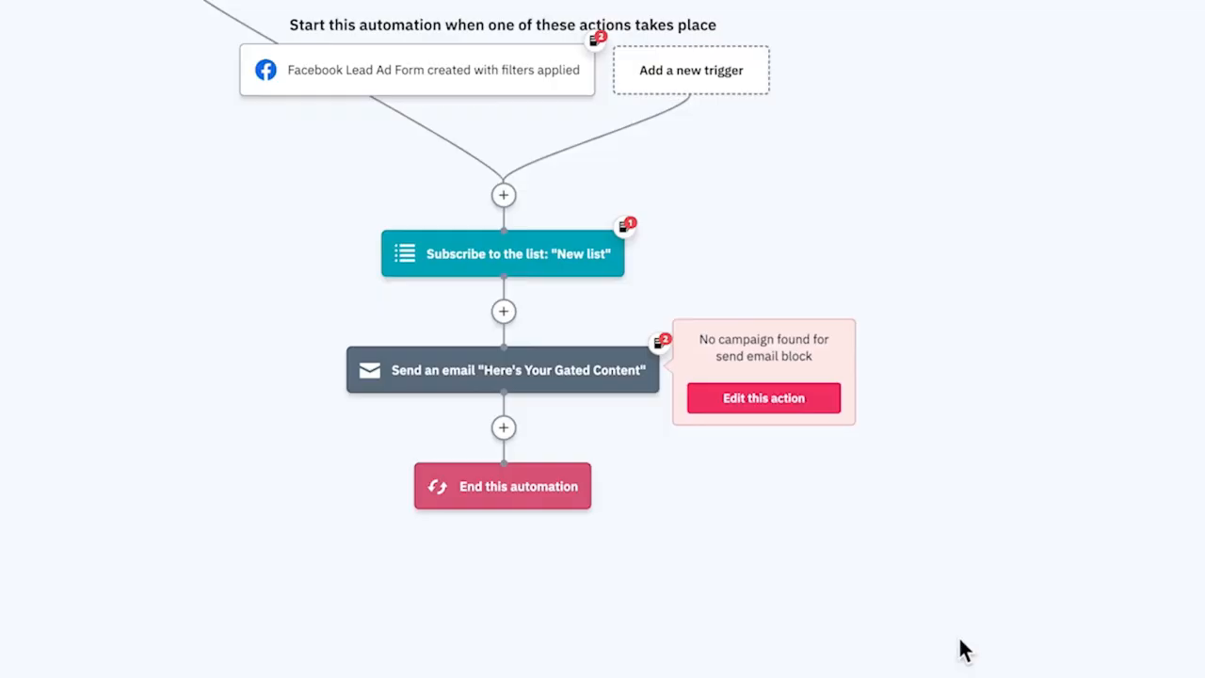
scroll(509, 245, up, 2)
click(504, 195)
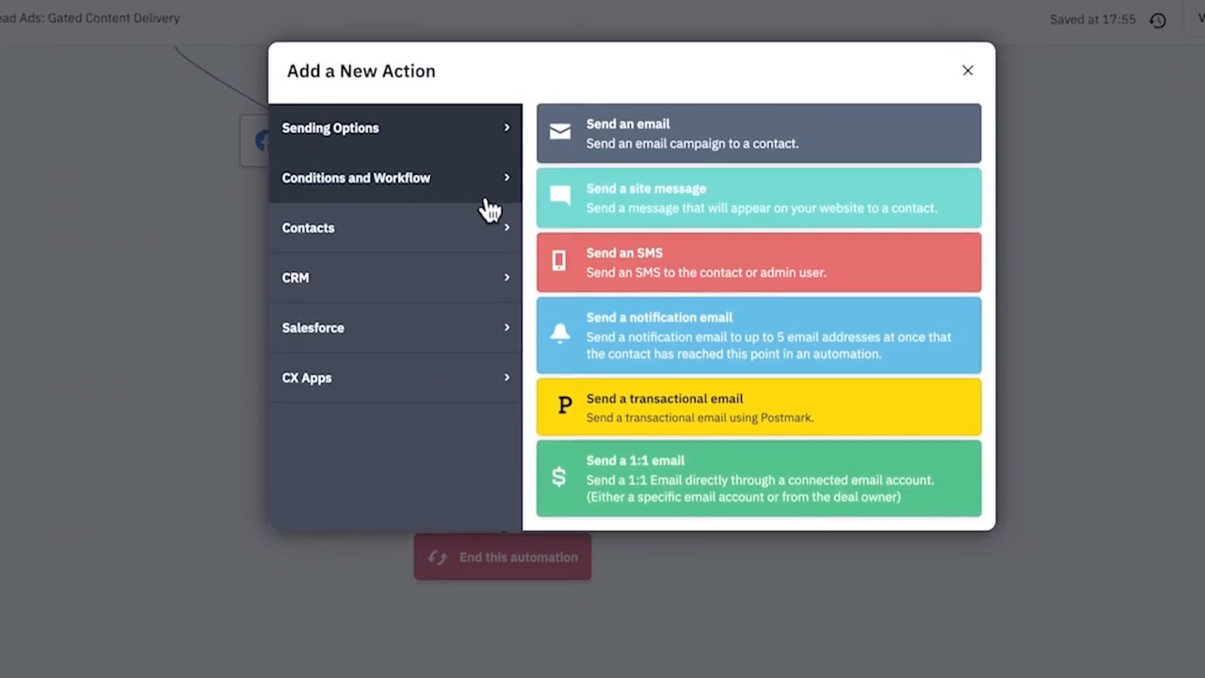
click(485, 200)
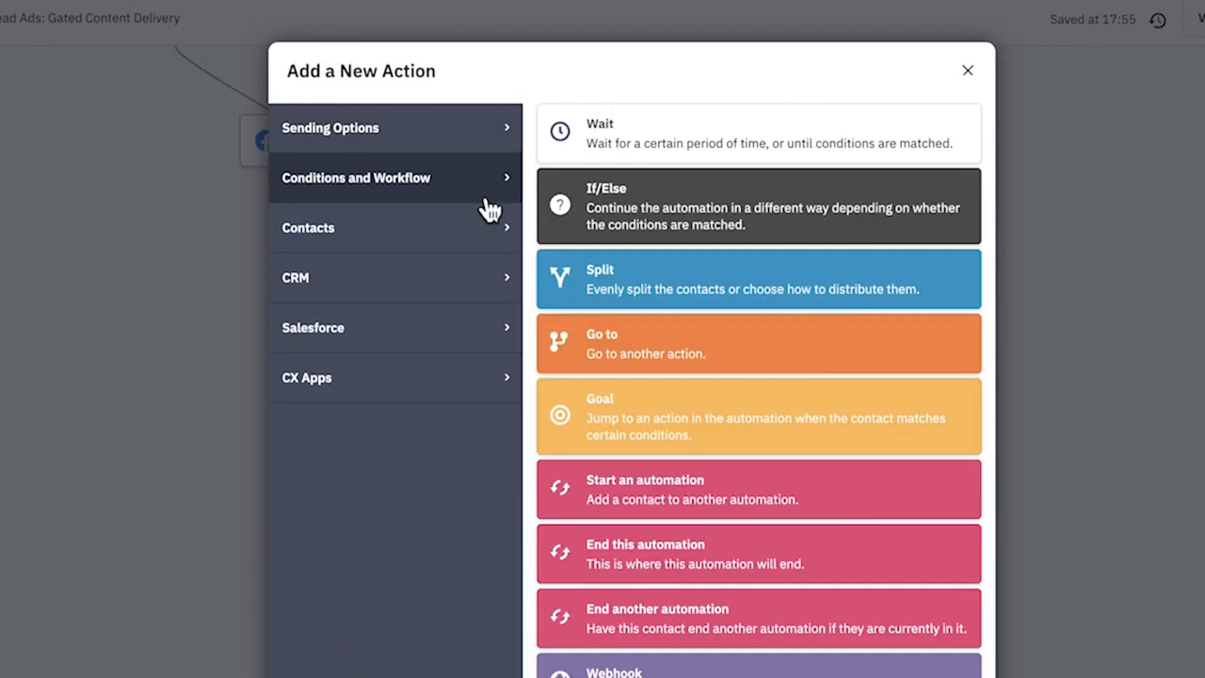
click(660, 223)
click(482, 440)
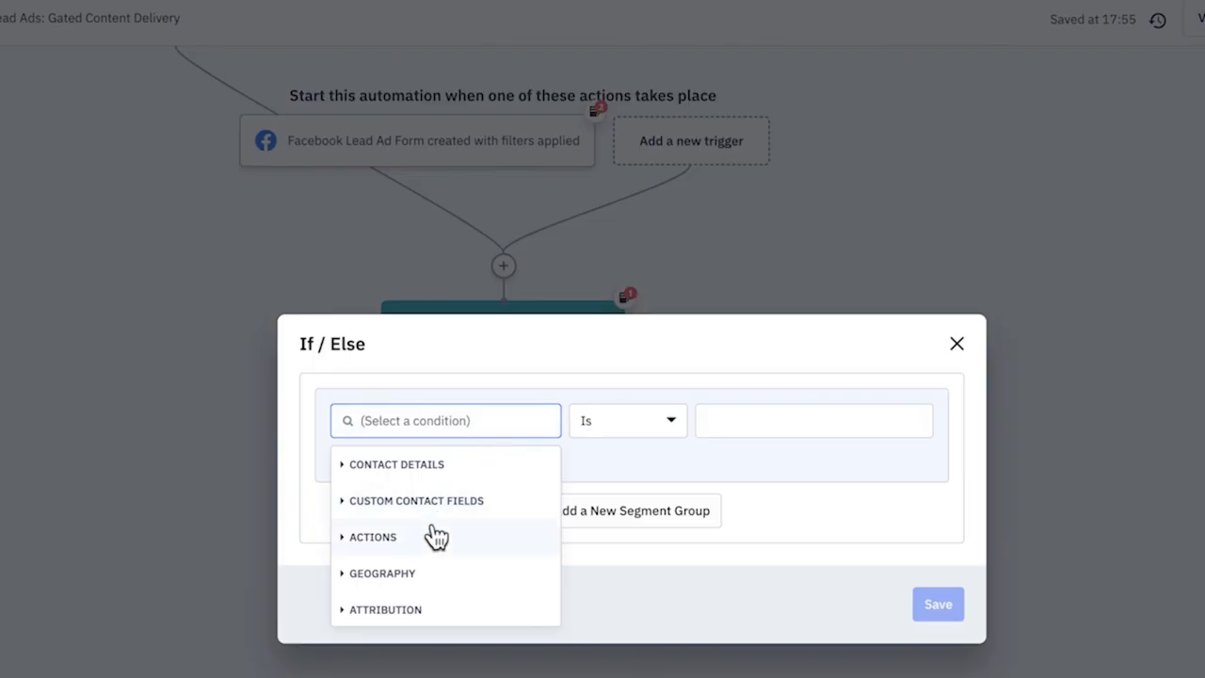
click(957, 346)
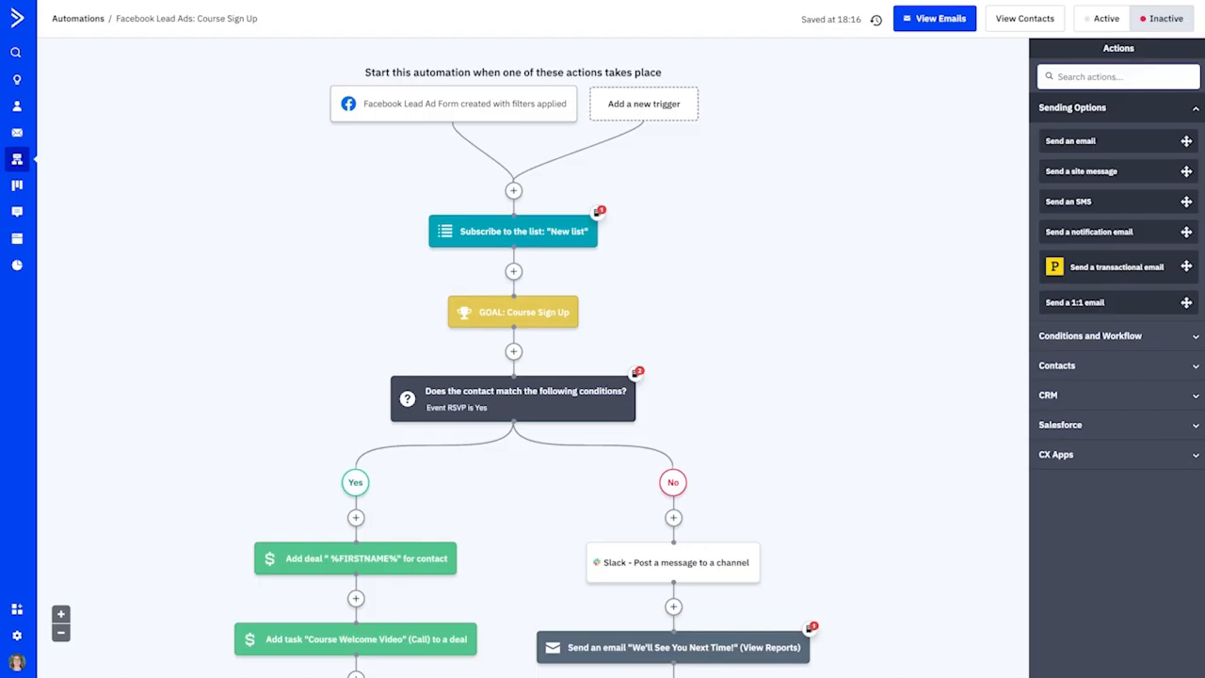
- Examine the "Facebook Lead Ads: Course Sign Up" automation from its trigger through the Yes and No branches
mouse_move(461, 118)
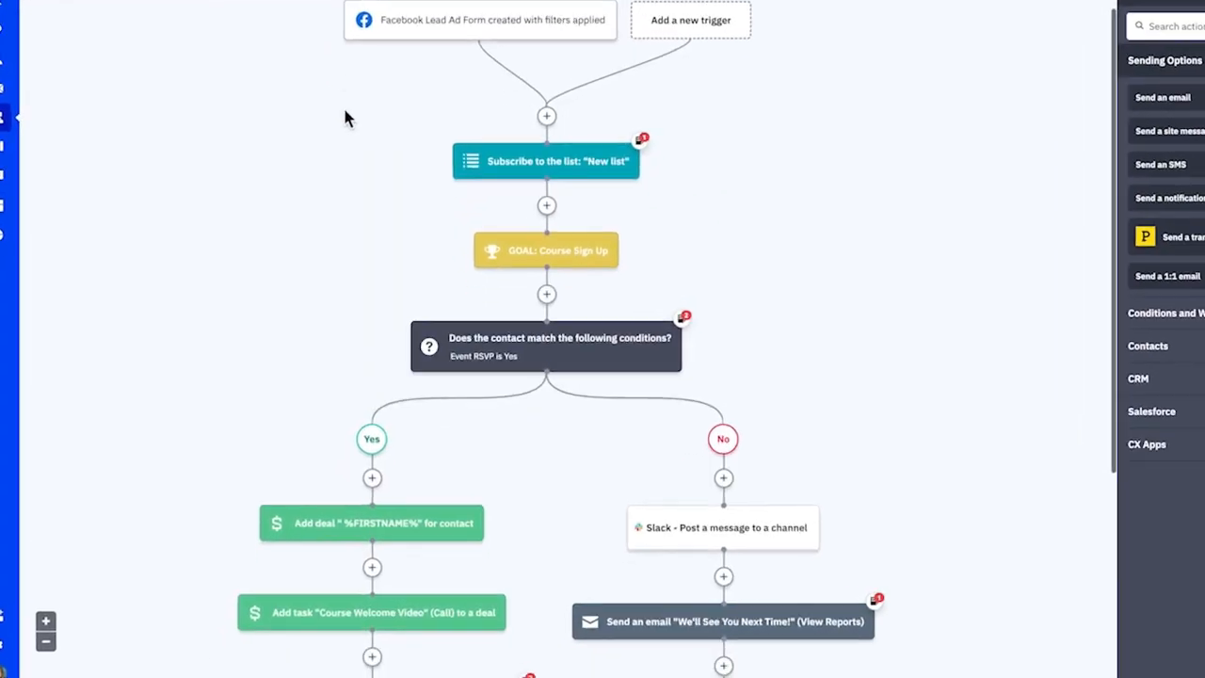
scroll(346, 111, down, 3)
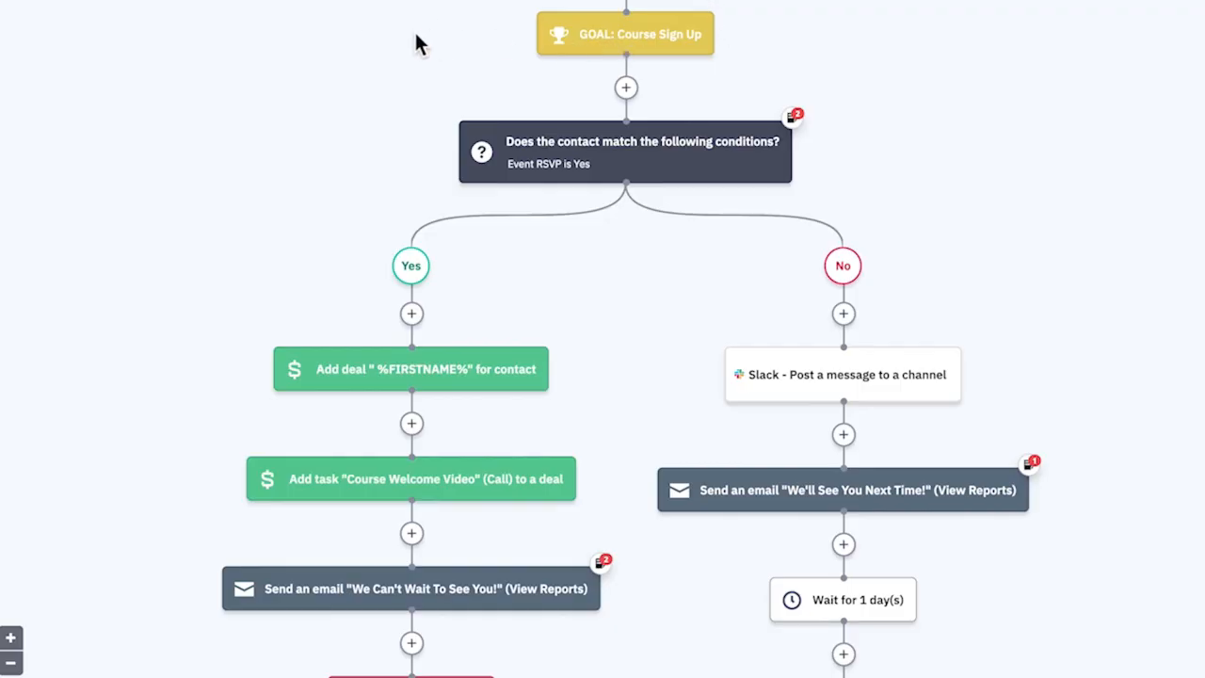
scroll(415, 36, down, 3)
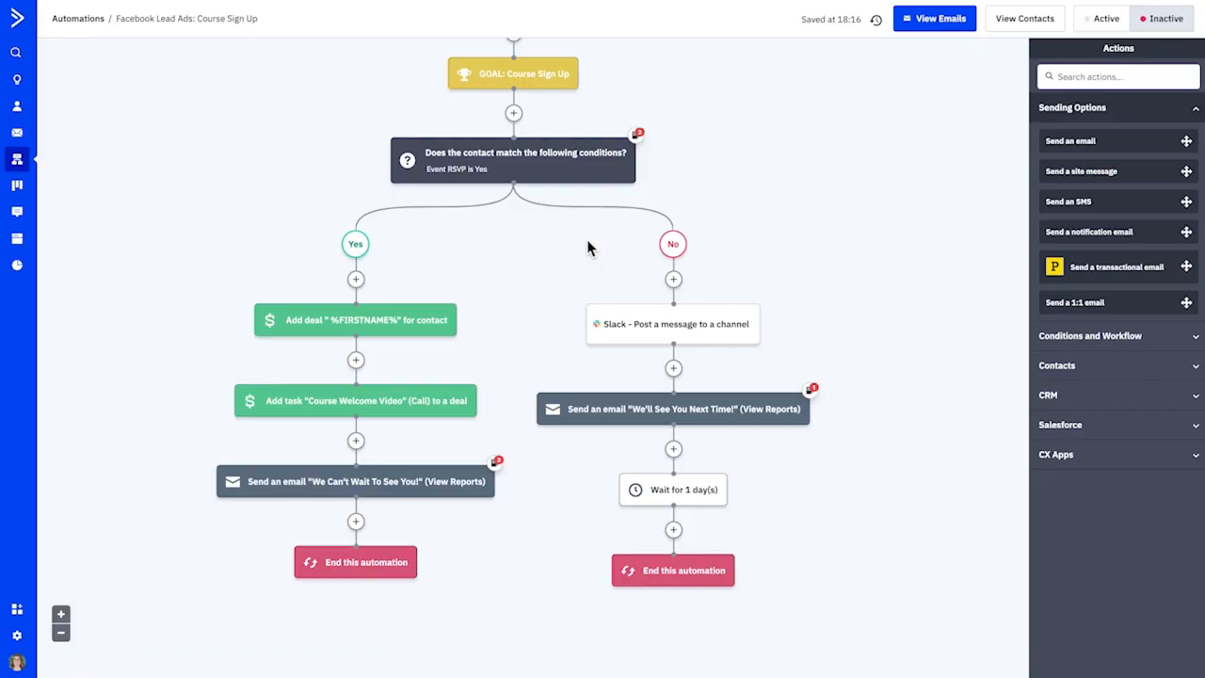
scroll(563, 269, down, 1)
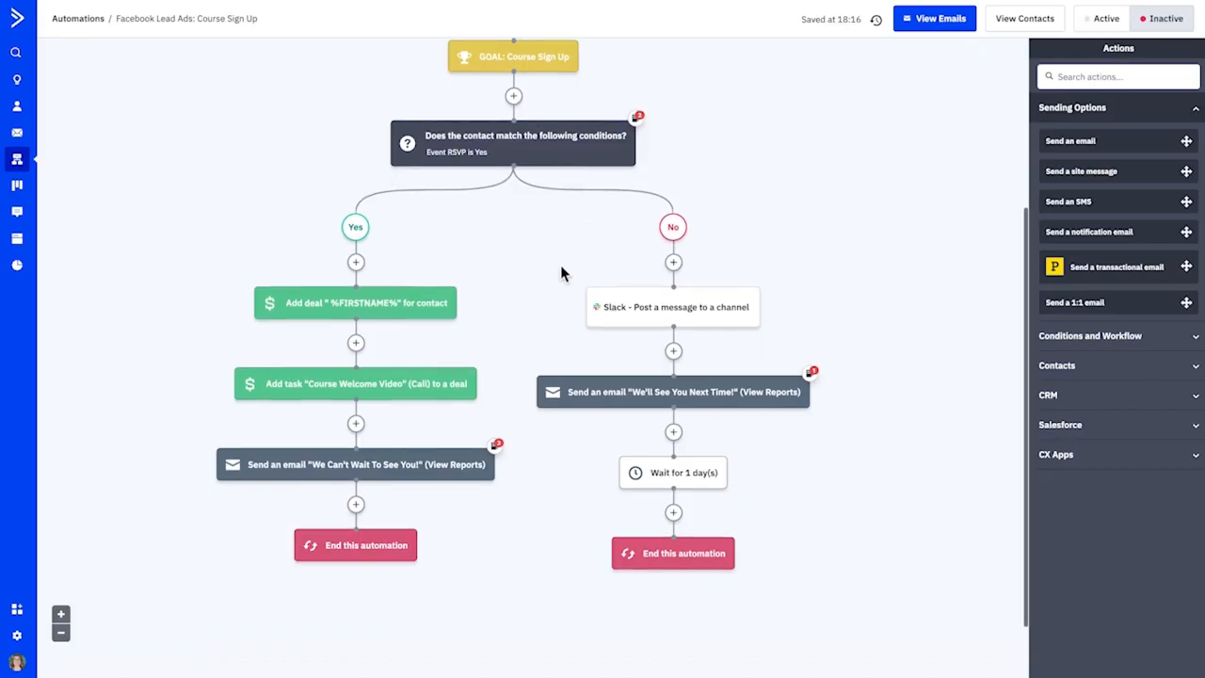